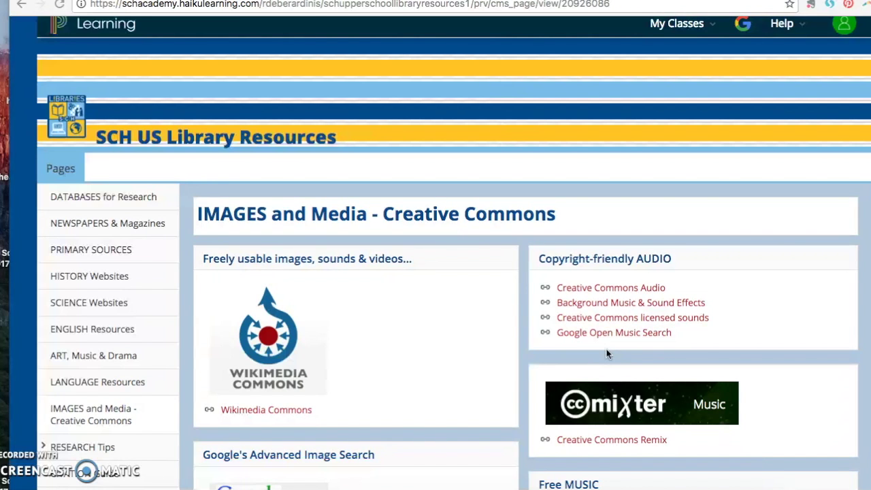
# Scroll the SCH US Library Resources sidebar and open 'IMAGES and Media - Creative Commons'.
pyautogui.scroll(-2, 608, 353)
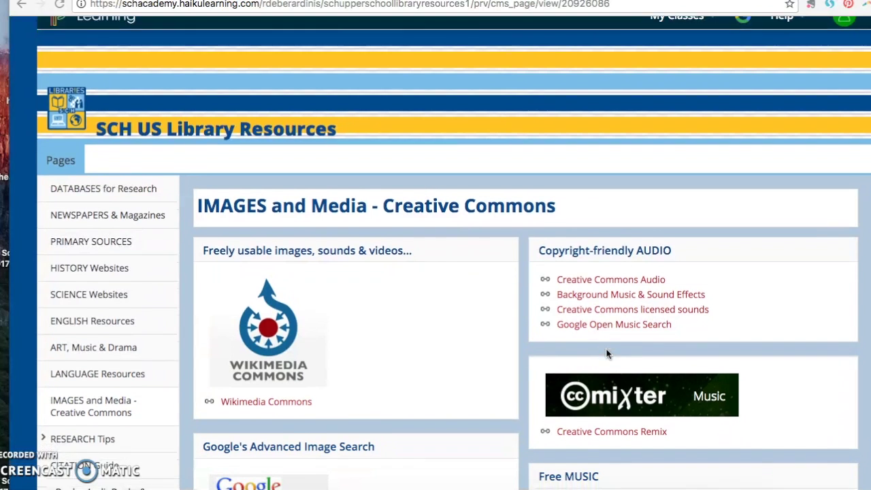
pyautogui.scroll(-2, 608, 347)
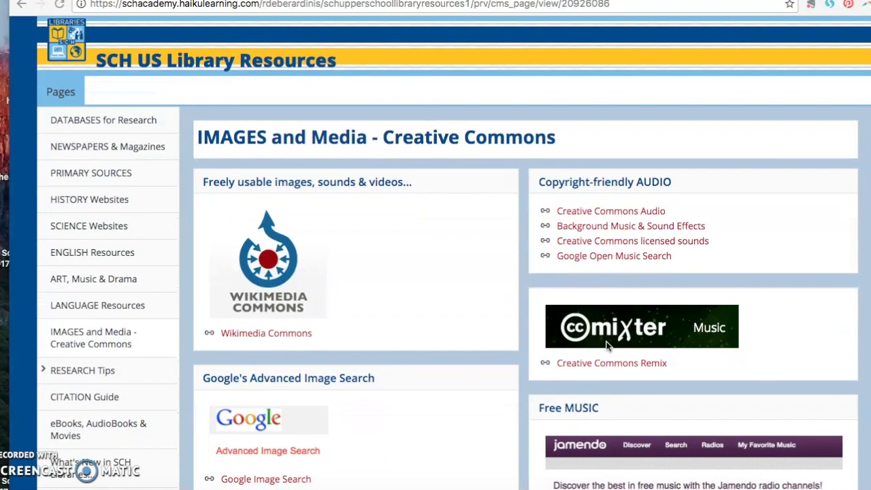
pyautogui.scroll(-2, 607, 347)
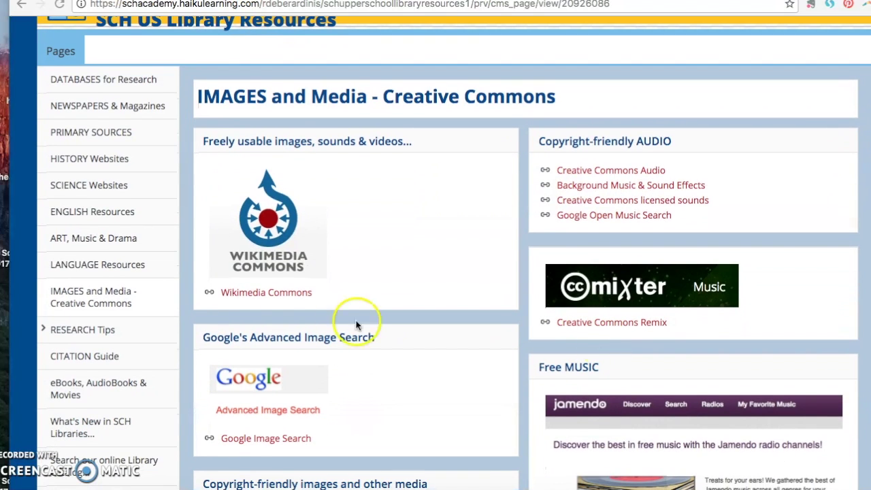
pyautogui.click(93, 290)
pyautogui.click(99, 304)
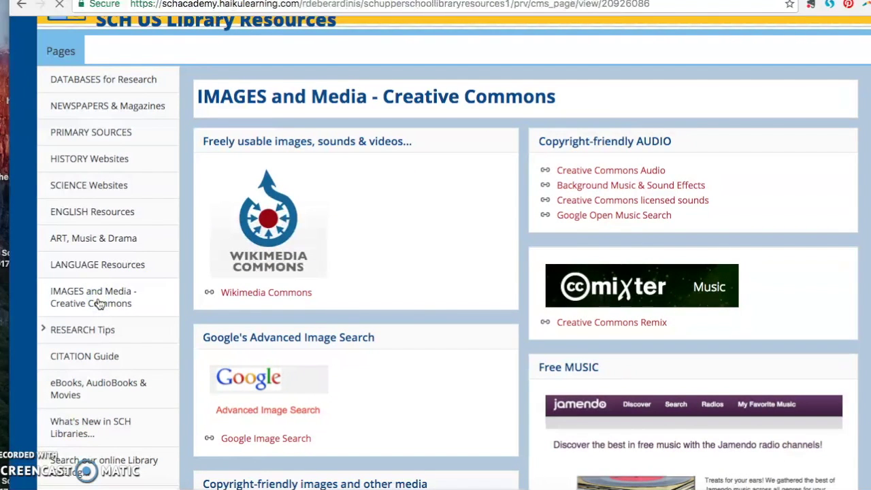
pyautogui.scroll(-5, 398, 361)
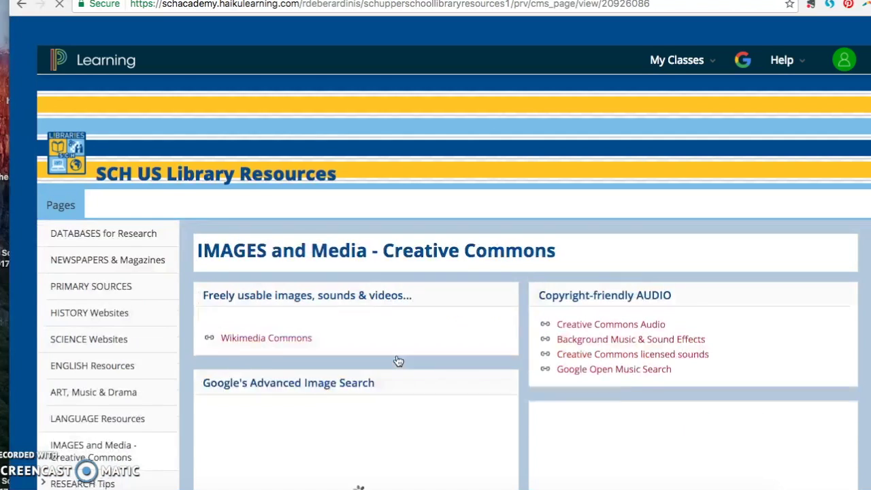
pyautogui.scroll(-1, 398, 361)
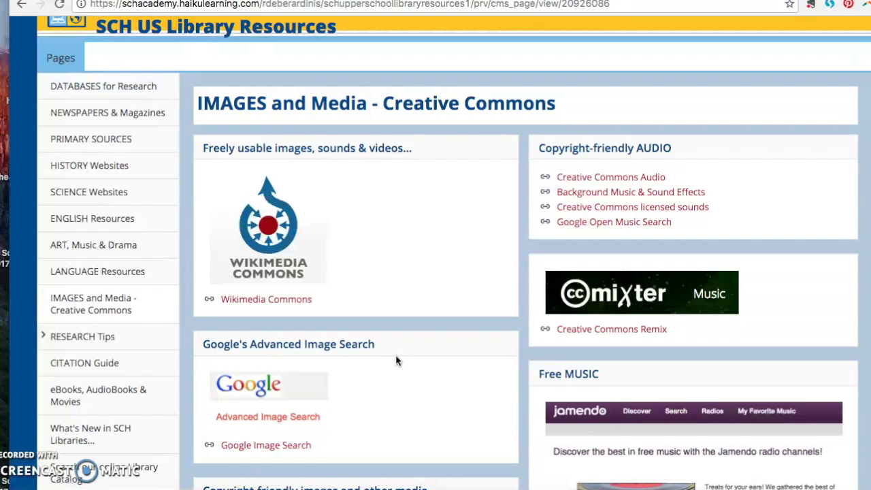
pyautogui.scroll(-2, 397, 361)
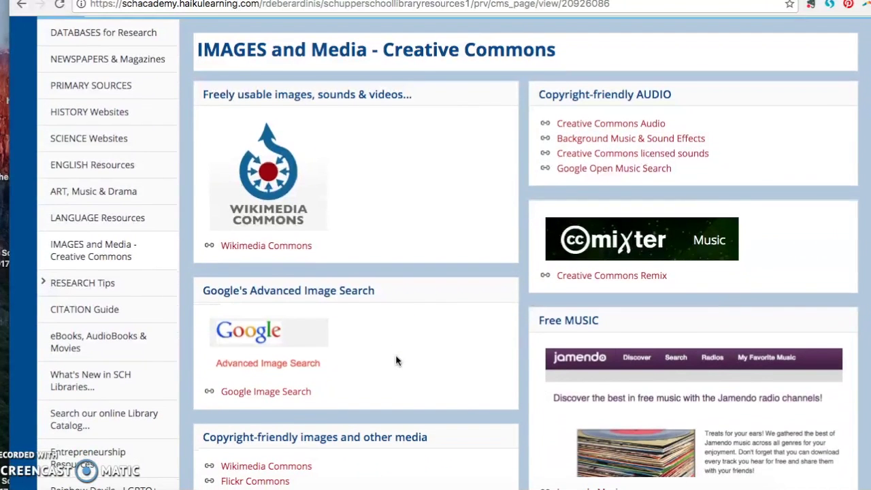
pyautogui.scroll(-7, 405, 259)
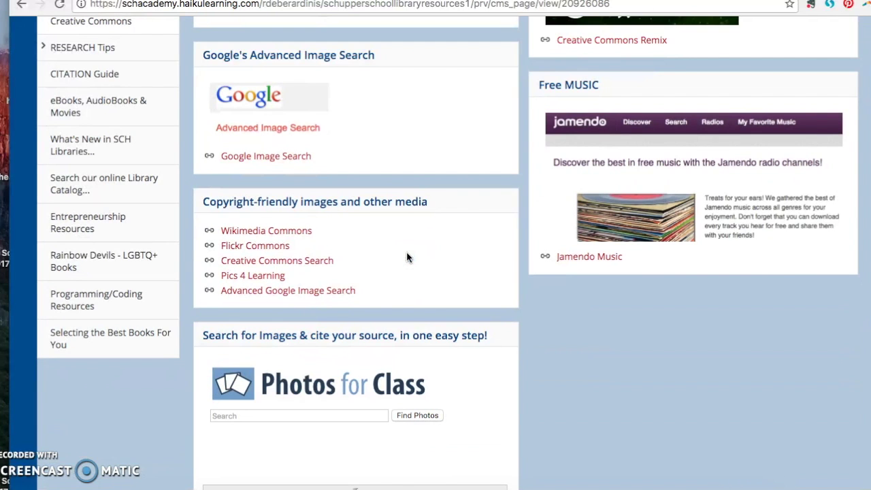
# Search Photos for Class for 'books' Creative Commons photos.
pyautogui.click(346, 399)
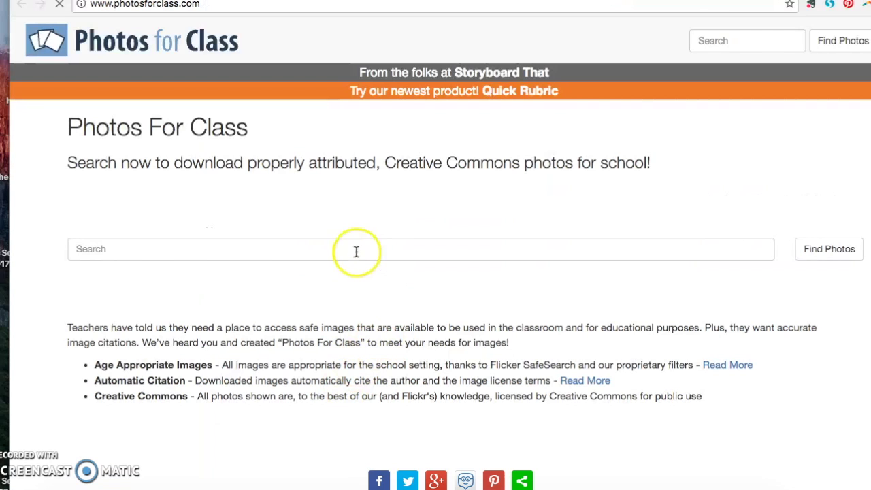
pyautogui.click(330, 252)
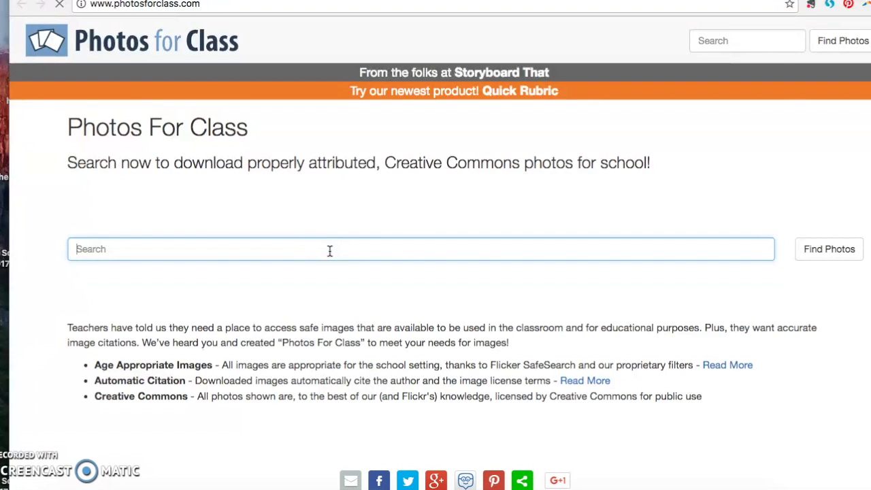
pyautogui.write('books')
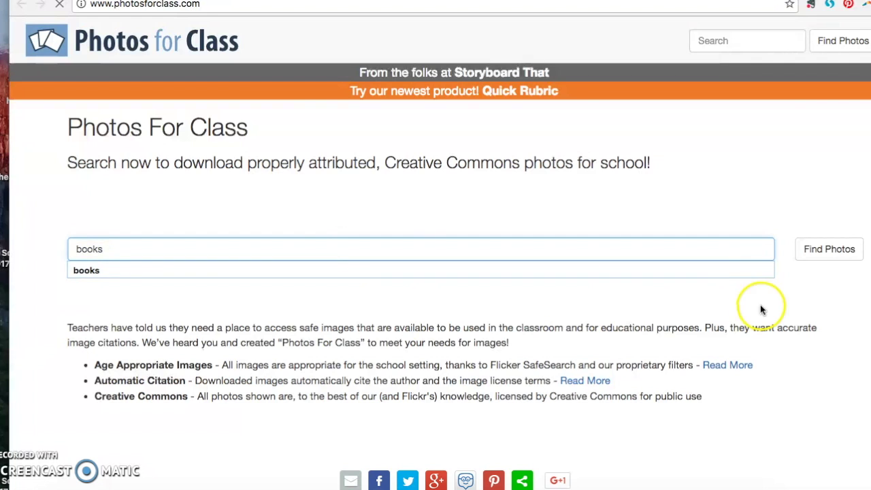
pyautogui.click(822, 254)
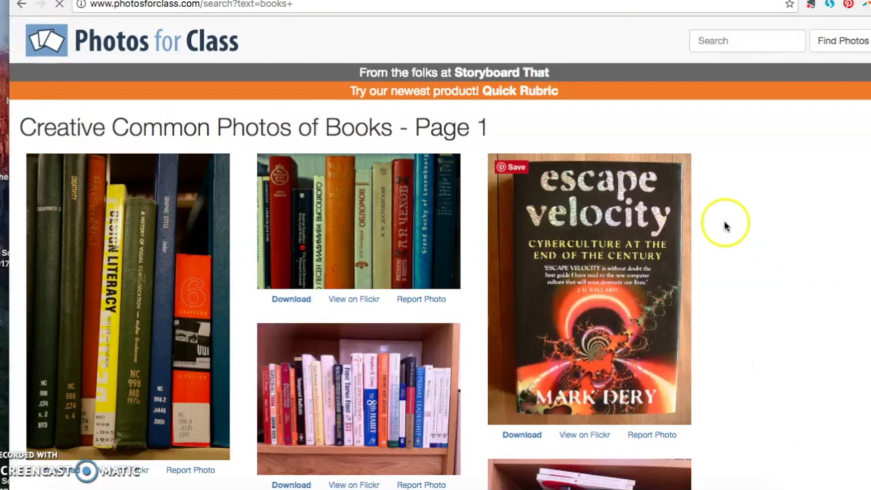
# Download one of the bookshelf photos from the books results, with its citation.
pyautogui.scroll(-1, 733, 231)
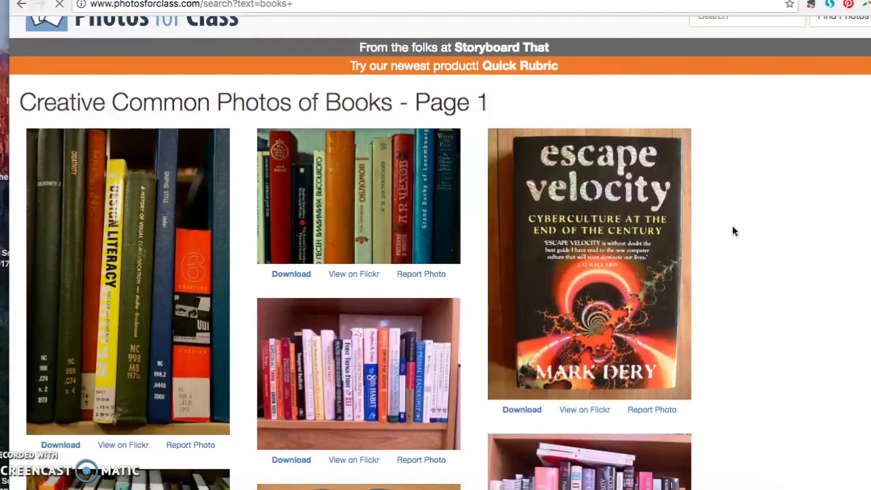
pyautogui.scroll(-5, 733, 231)
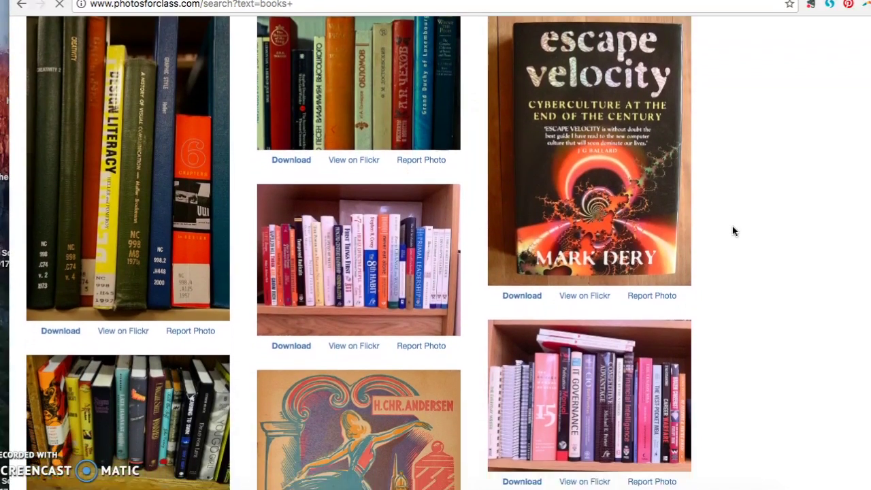
pyautogui.scroll(-12, 733, 228)
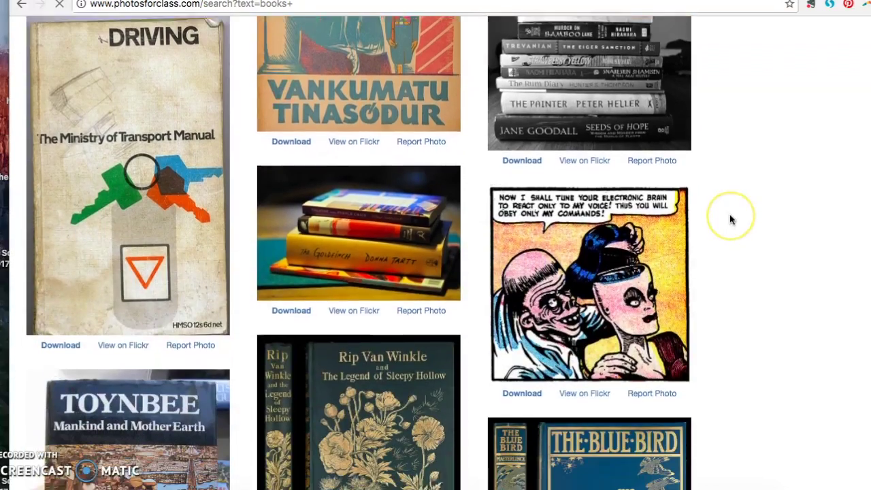
pyautogui.scroll(-5, 730, 219)
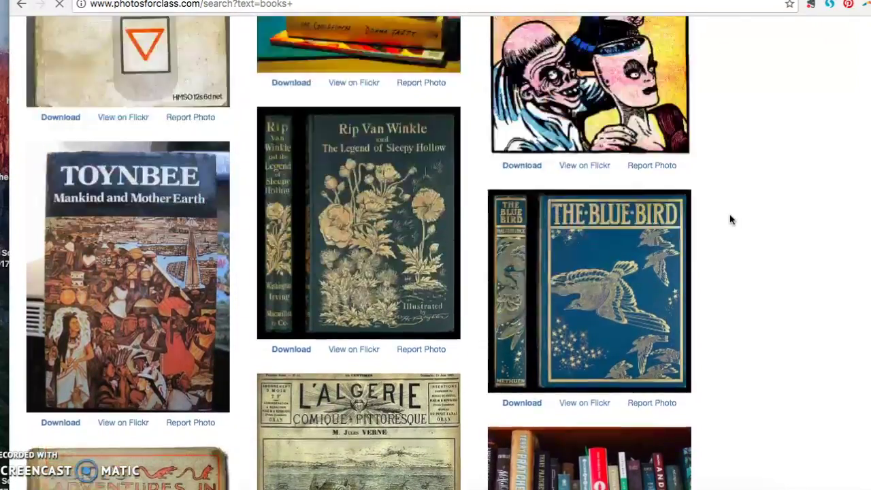
pyautogui.scroll(-15, 730, 219)
pyautogui.scroll(1, 730, 218)
pyautogui.click(292, 240)
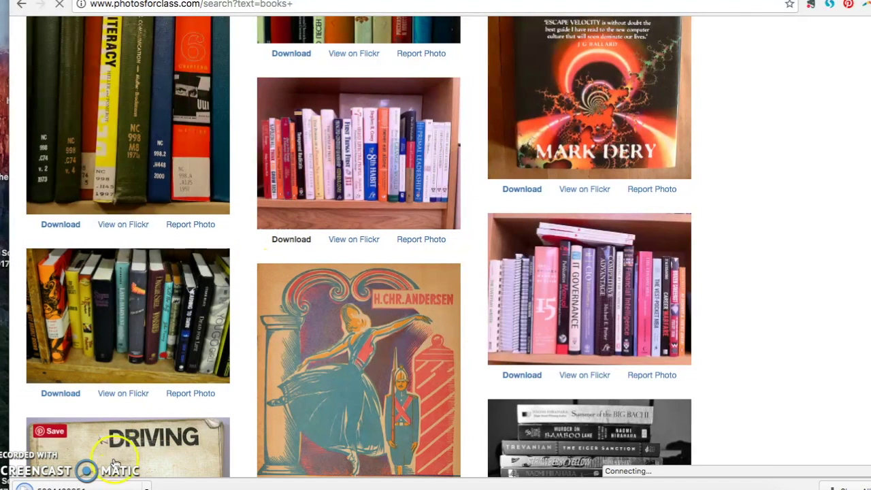
# View the downloaded bookshelf photos' attribution captions in Preview, including the Russian-books photo, then close Preview.
pyautogui.click(66, 486)
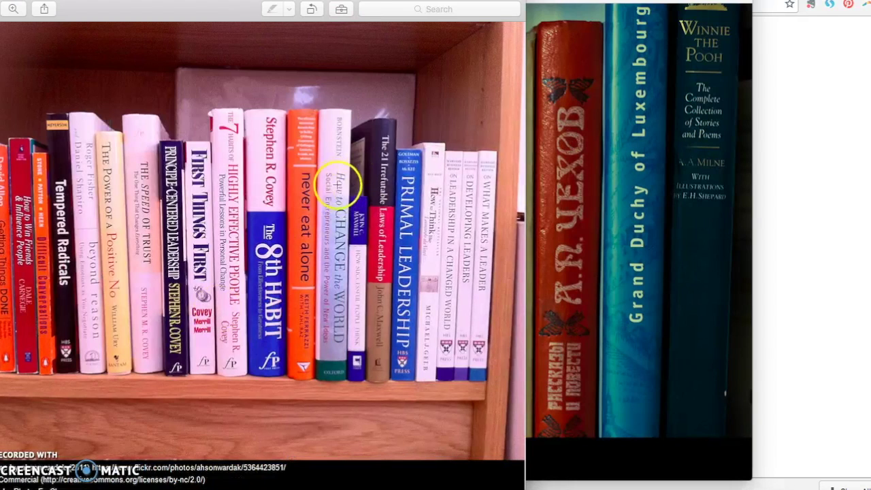
pyautogui.moveTo(467, 177); pyautogui.dragTo(545, 193)
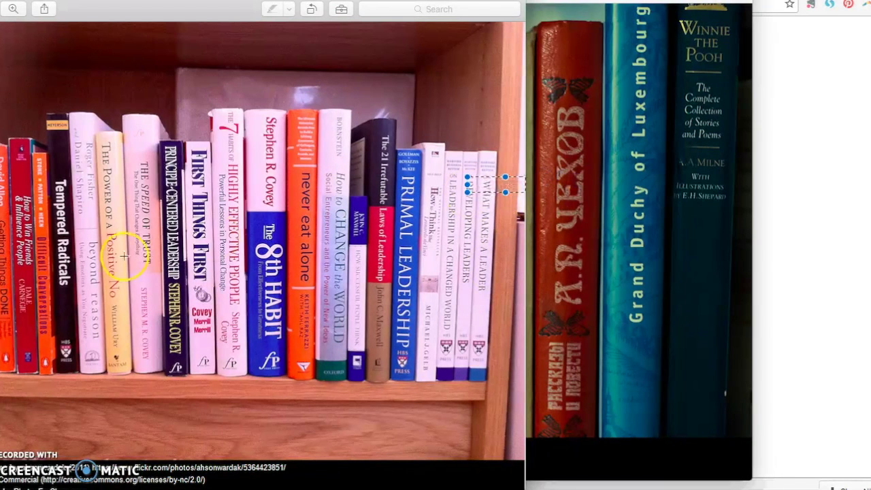
pyautogui.click(283, 480)
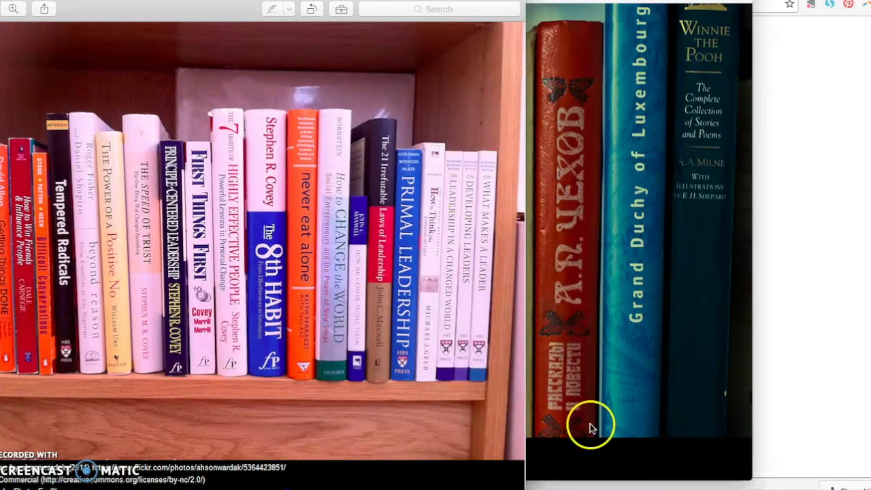
pyautogui.click(647, 423)
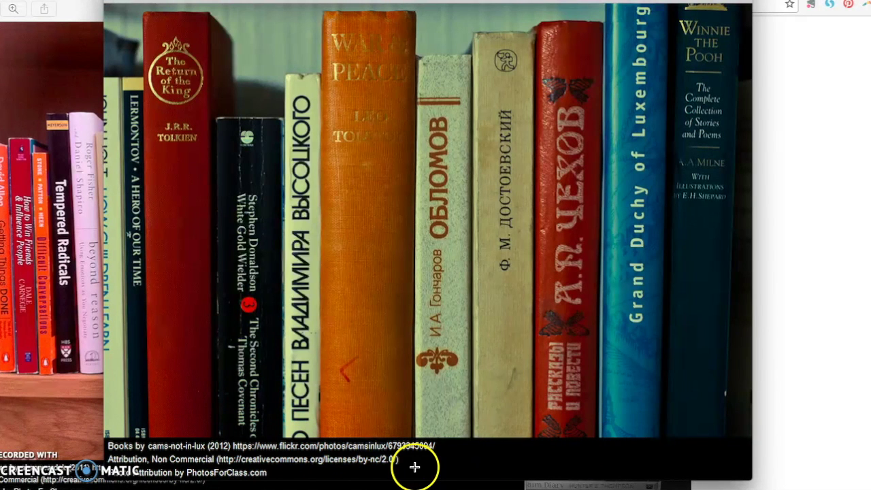
pyautogui.moveTo(414, 466)
pyautogui.mouseDown()
pyautogui.moveTo(404, 453)
pyautogui.moveTo(146, 476)
pyautogui.moveTo(290, 451)
pyautogui.moveTo(265, 453)
pyautogui.mouseUp()
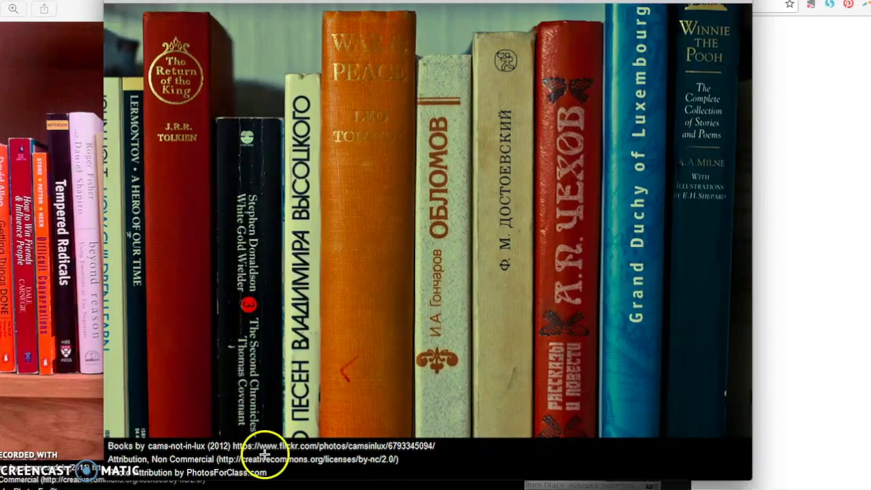
pyautogui.click(847, 38)
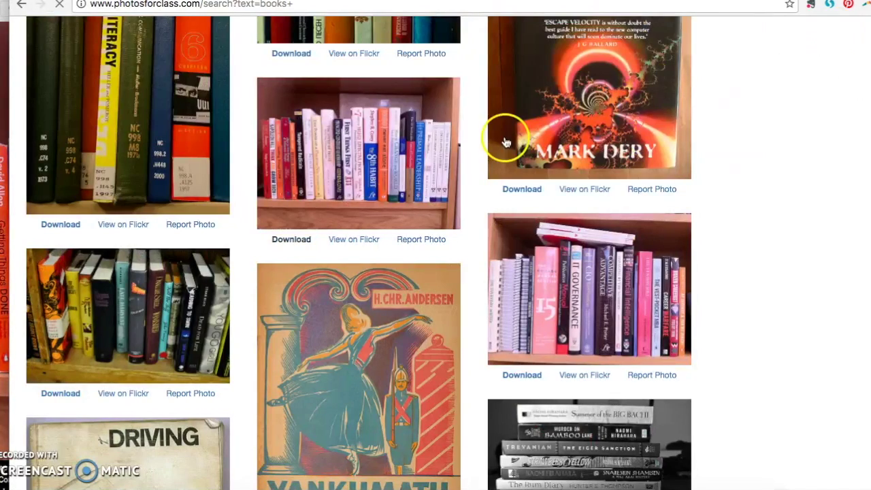
# Go back to the library resources page and scroll to its top.
pyautogui.scroll(5, 254, 243)
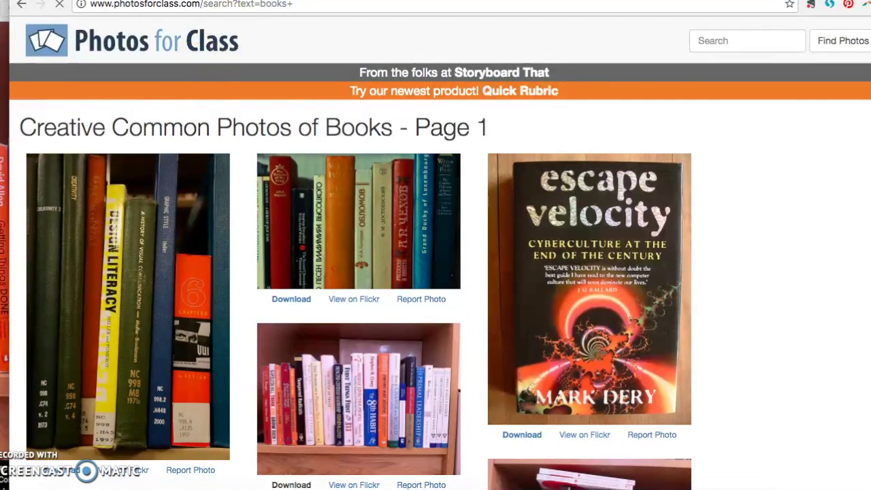
pyautogui.hotkey('alt', 'Left')
pyautogui.scroll(3, 389, 269)
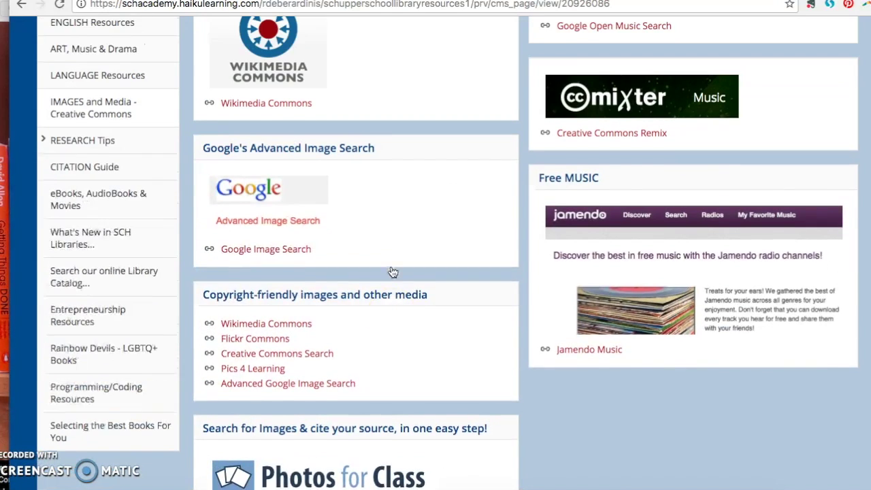
pyautogui.scroll(1, 393, 273)
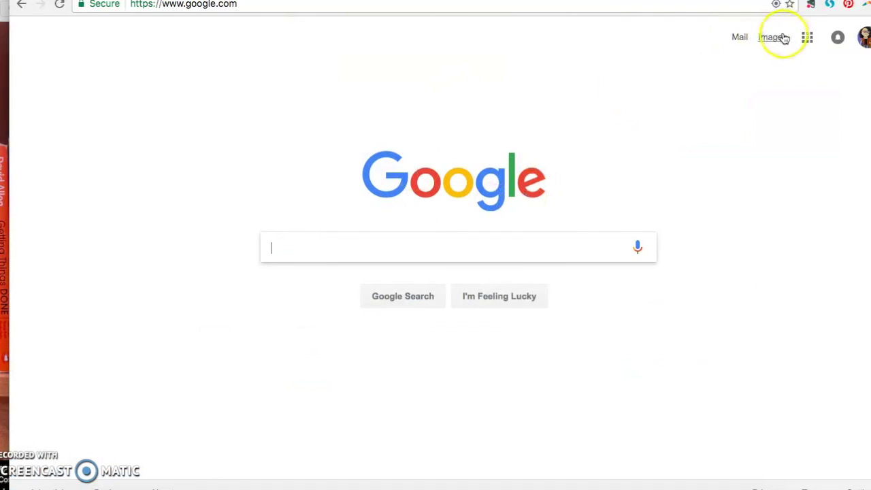
# Search Google Images for 'books'.
pyautogui.click(780, 38)
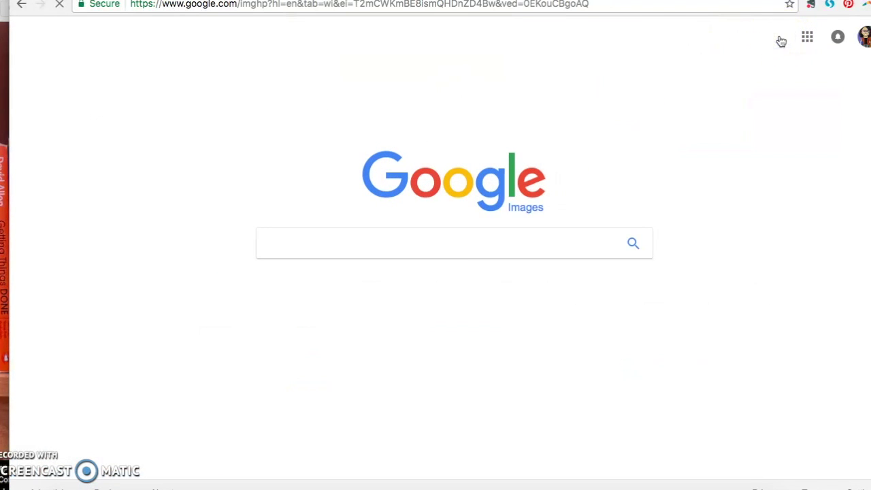
pyautogui.click(472, 241)
pyautogui.click(490, 242)
pyautogui.write('books')
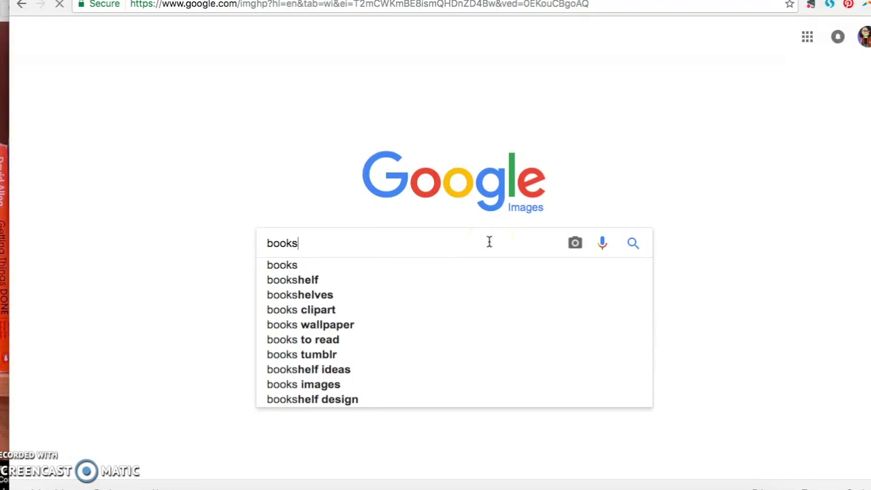
pyautogui.press('Return')
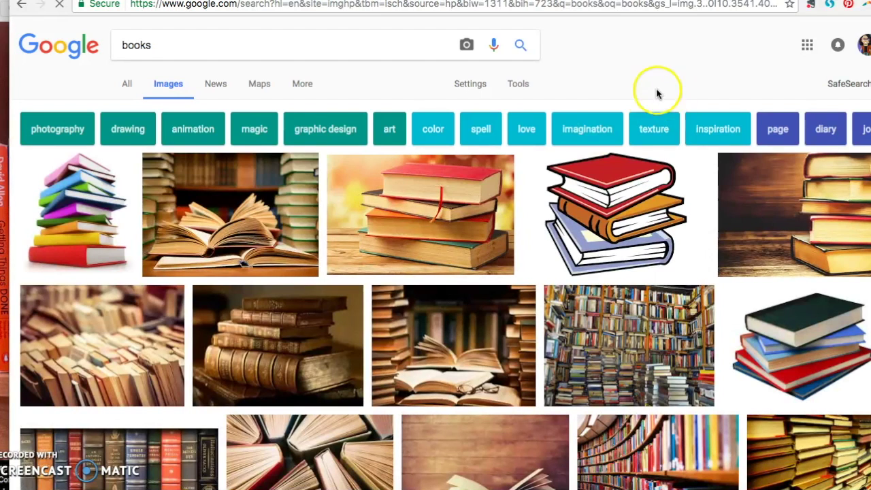
# Use Advanced Search to restrict the books images to 'free to use, share or modify, even commercially'.
pyautogui.click(523, 85)
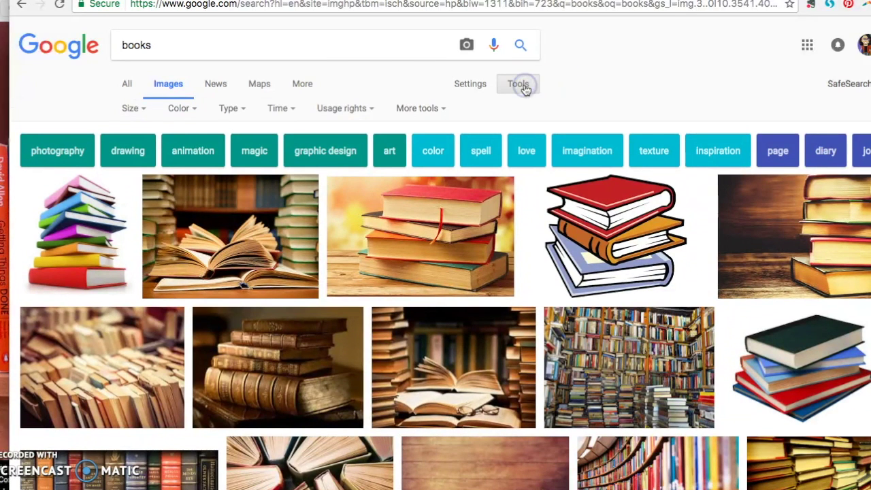
pyautogui.click(482, 83)
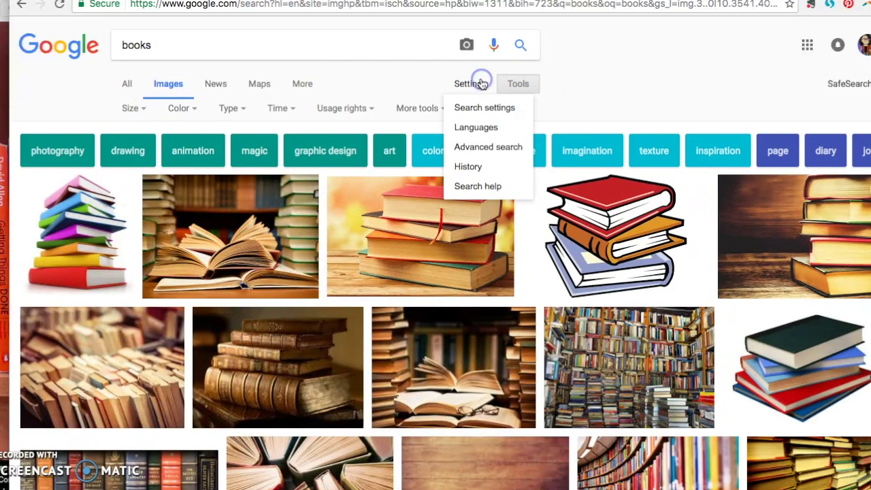
pyautogui.click(484, 148)
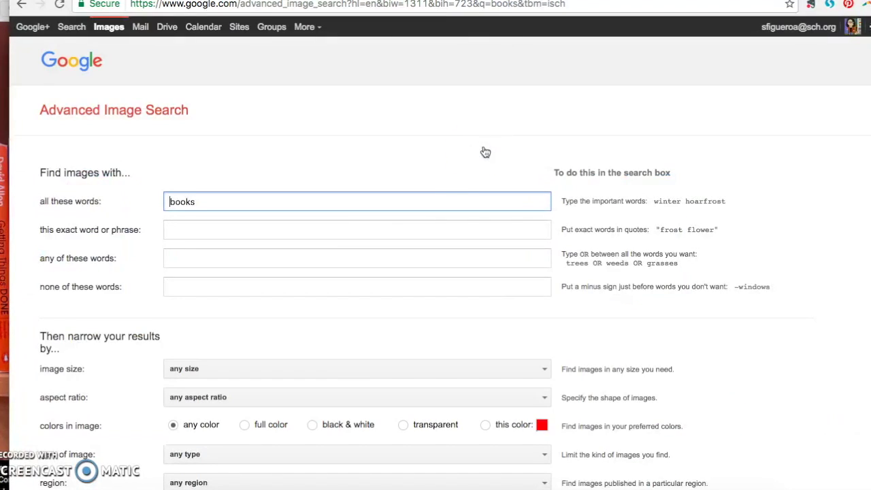
pyautogui.scroll(-5, 347, 363)
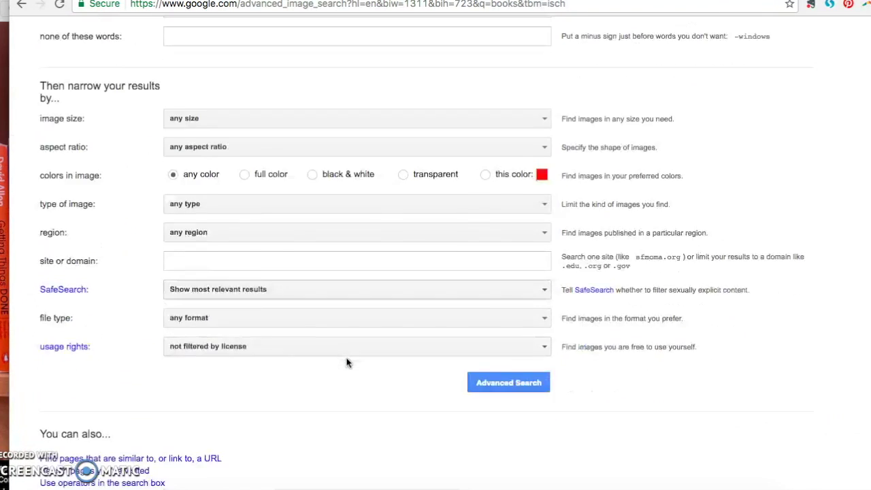
pyautogui.click(280, 314)
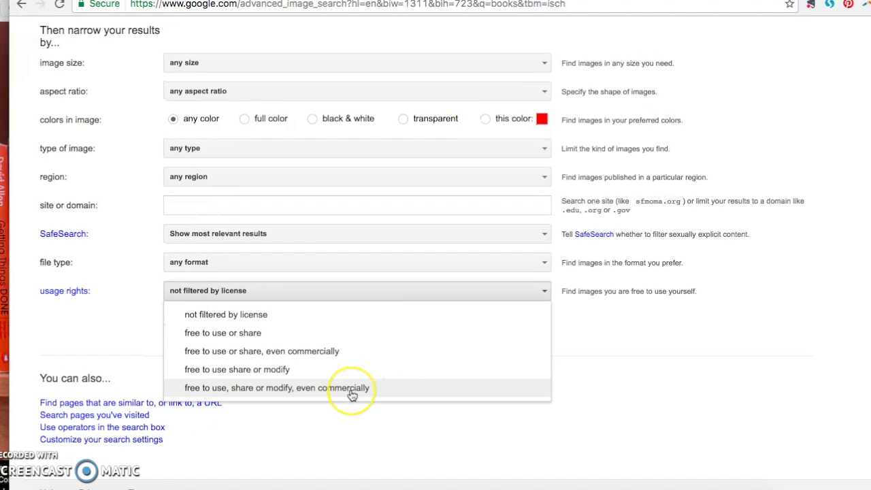
pyautogui.click(300, 394)
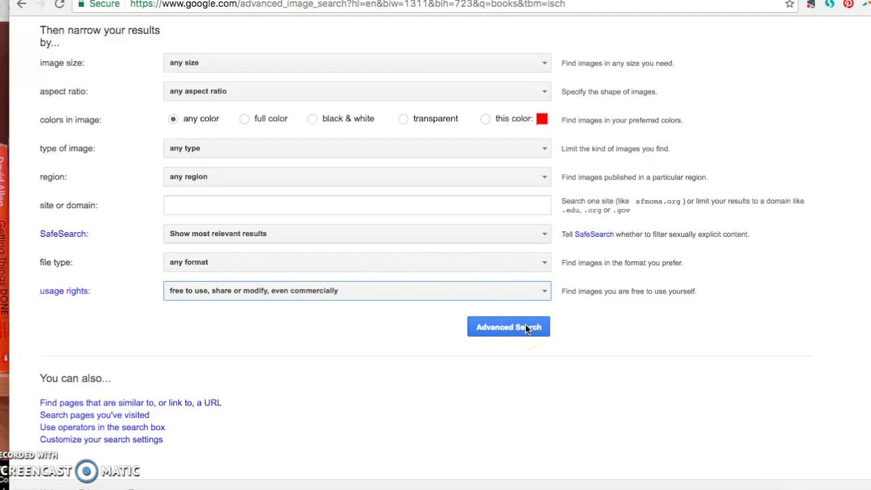
pyautogui.click(526, 327)
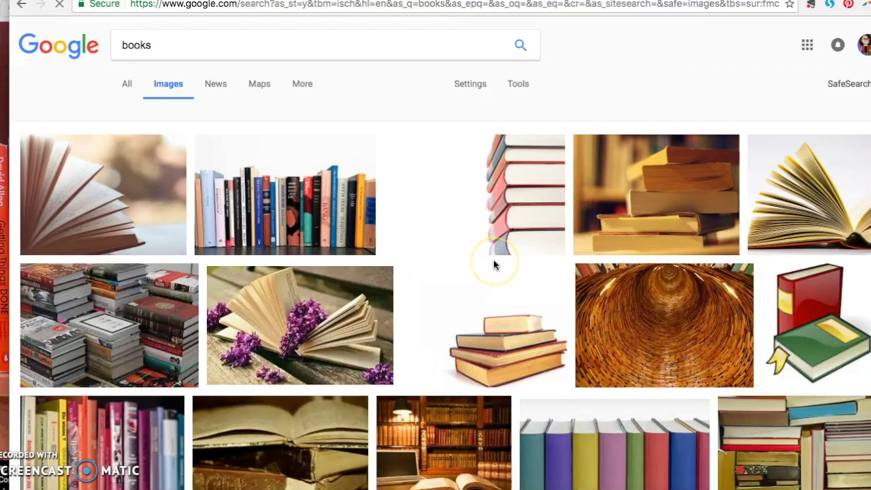
pyautogui.scroll(-2, 494, 260)
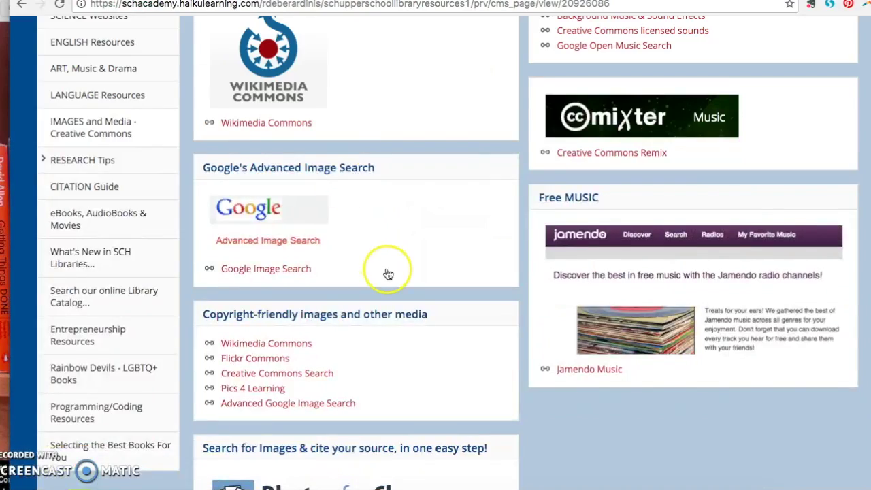
# Scroll the IMAGES and Media - Creative Commons page and switch over to the Gmail inbox.
pyautogui.scroll(3, 386, 273)
pyautogui.scroll(-5, 388, 274)
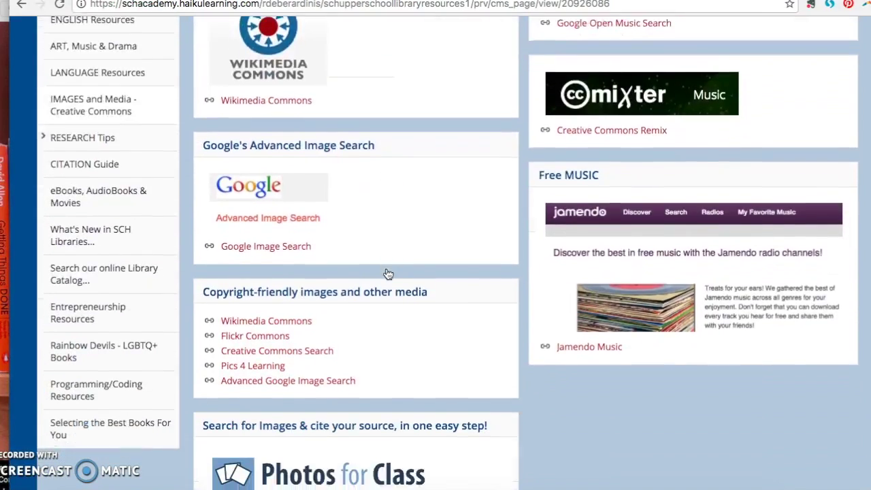
pyautogui.scroll(4, 388, 273)
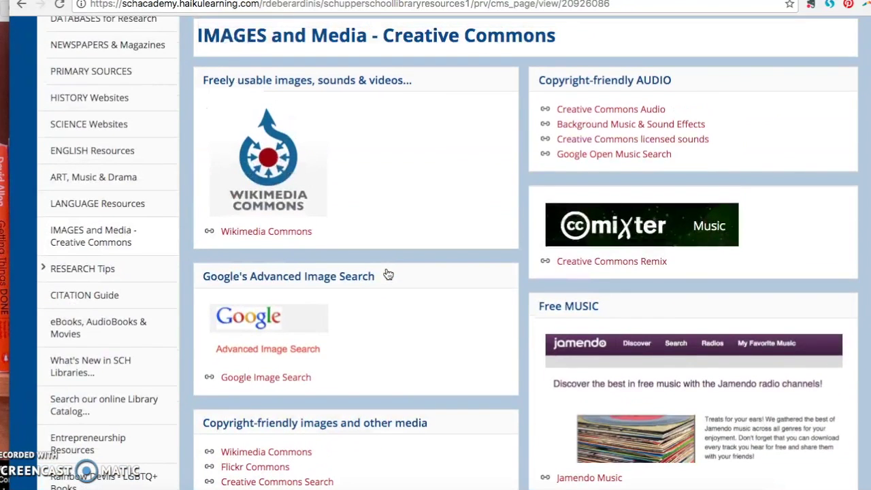
pyautogui.scroll(2, 387, 278)
pyautogui.click(386, 281)
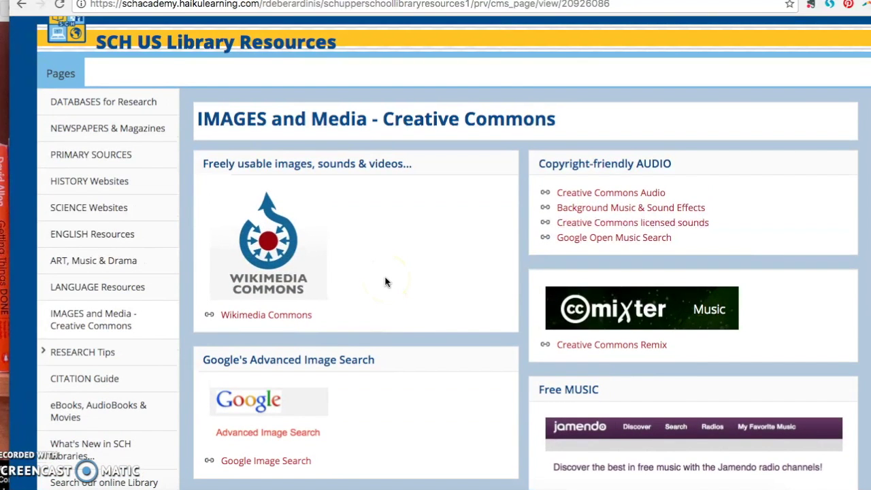
pyautogui.scroll(3, 449, 121)
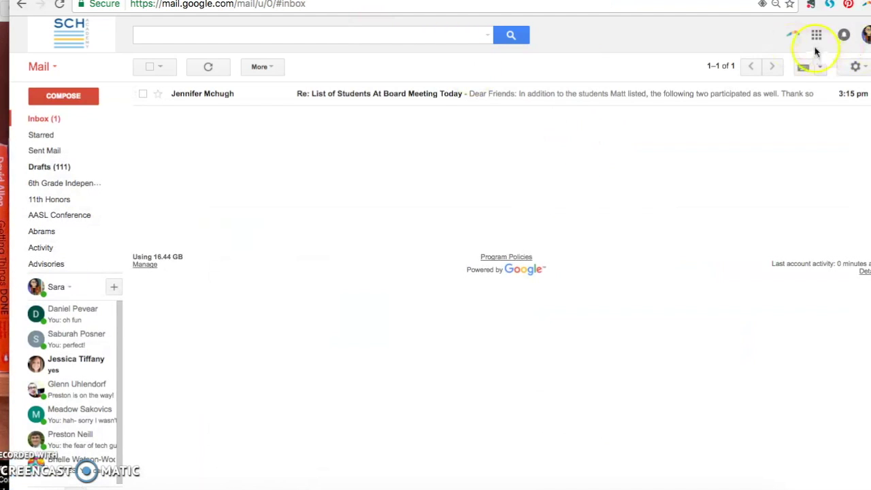
# Launch NoodleTools from the Gmail Google apps launcher to reach My Projects.
pyautogui.click(819, 38)
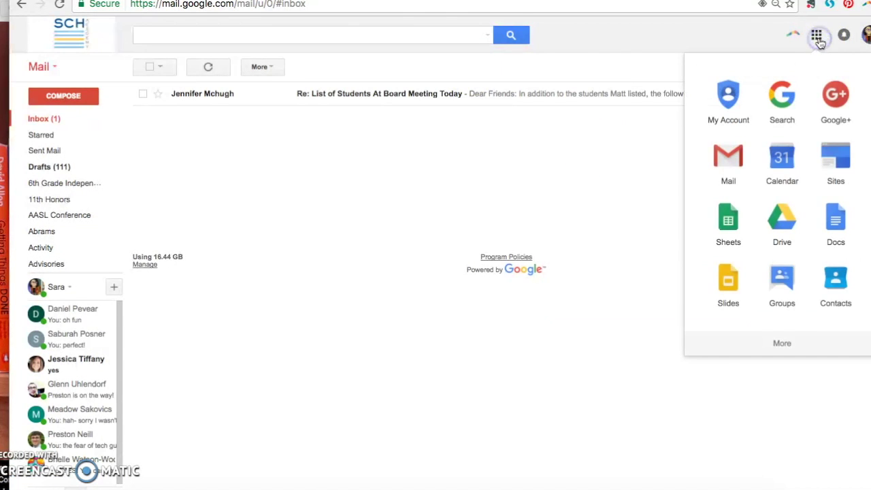
pyautogui.scroll(-3, 806, 222)
pyautogui.click(843, 420)
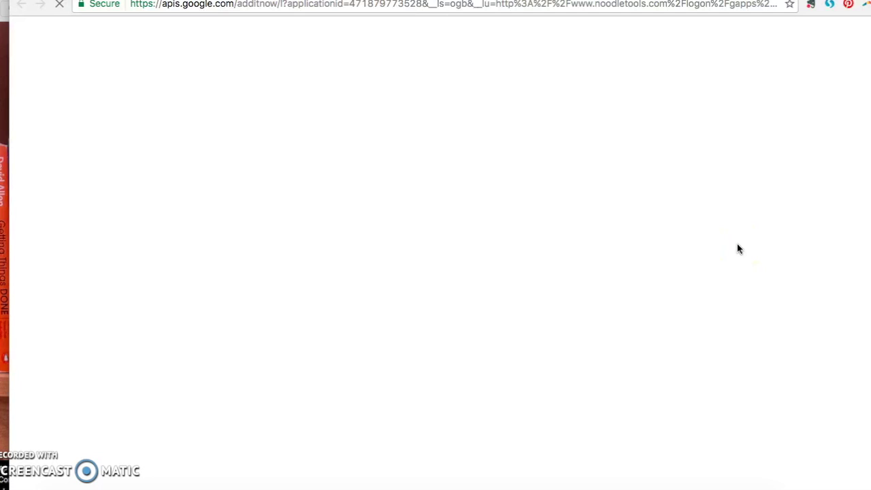
pyautogui.click(731, 168)
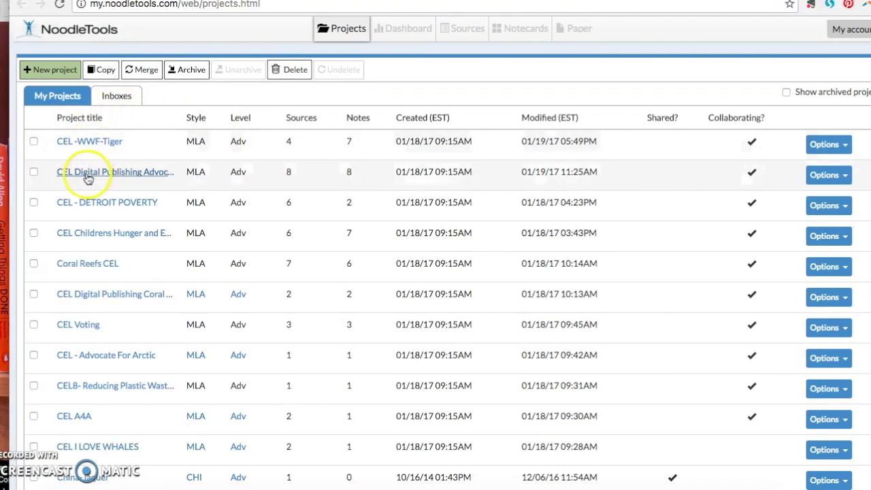
# Open the CEL Digital Publishing Advocate for Arctic project's Sources and begin a new citation.
pyautogui.click(87, 174)
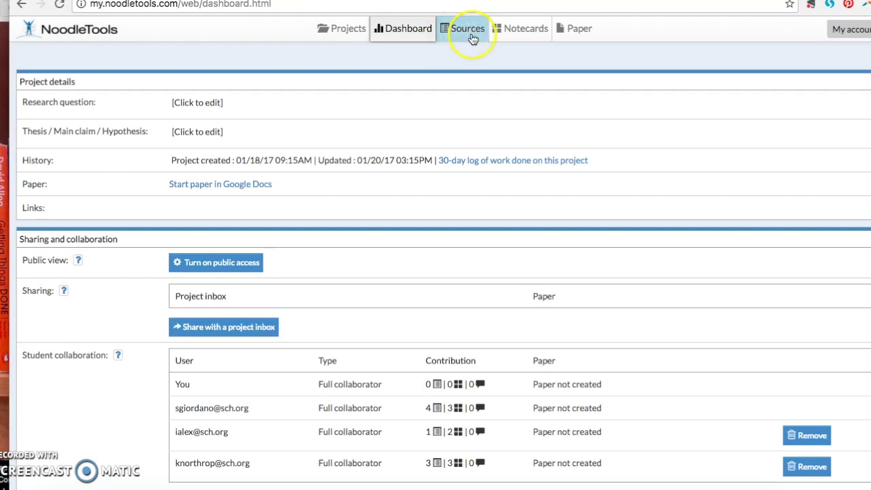
pyautogui.click(470, 35)
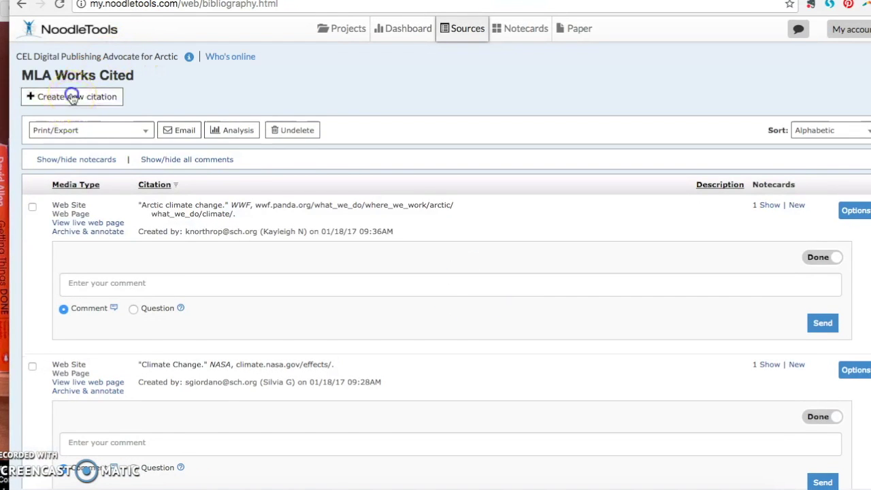
pyautogui.click(72, 97)
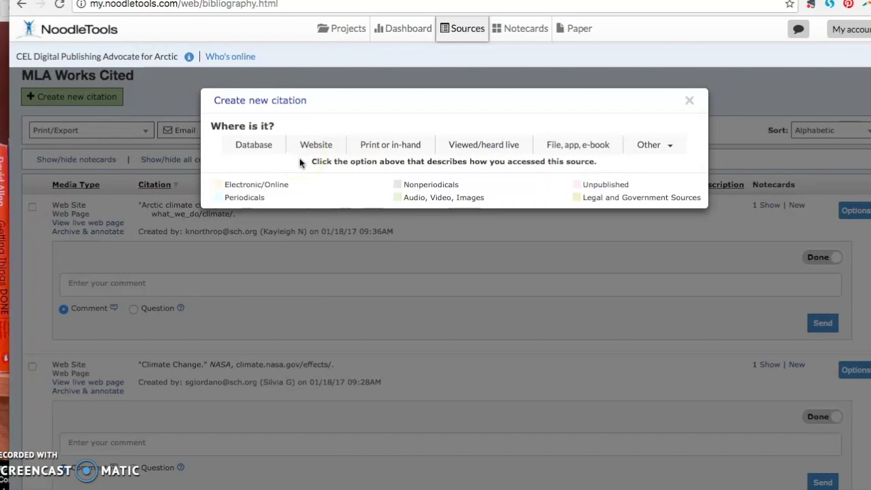
# Set the new citation's source to Website with type Photo or Illustration.
pyautogui.click(253, 144)
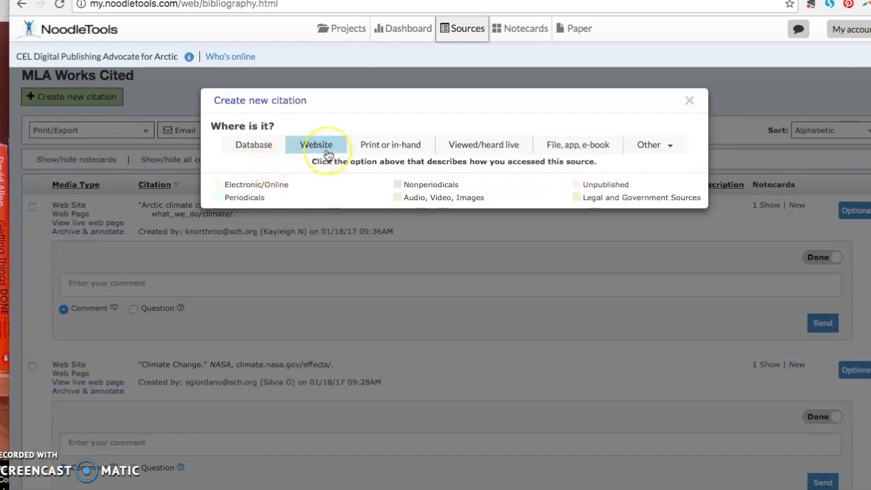
pyautogui.click(422, 151)
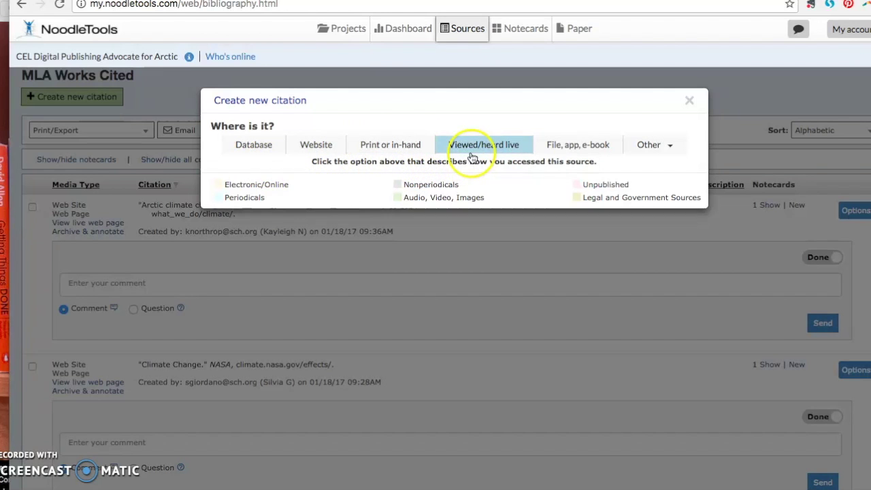
pyautogui.click(309, 144)
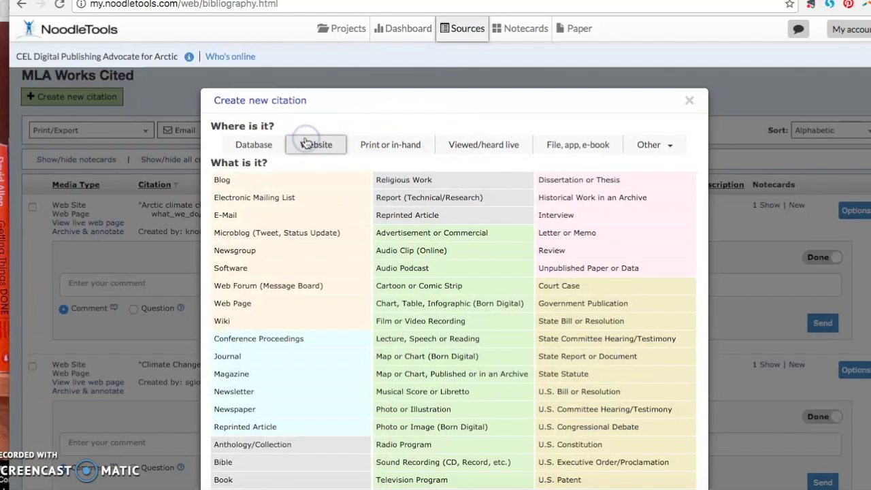
pyautogui.scroll(-3, 409, 230)
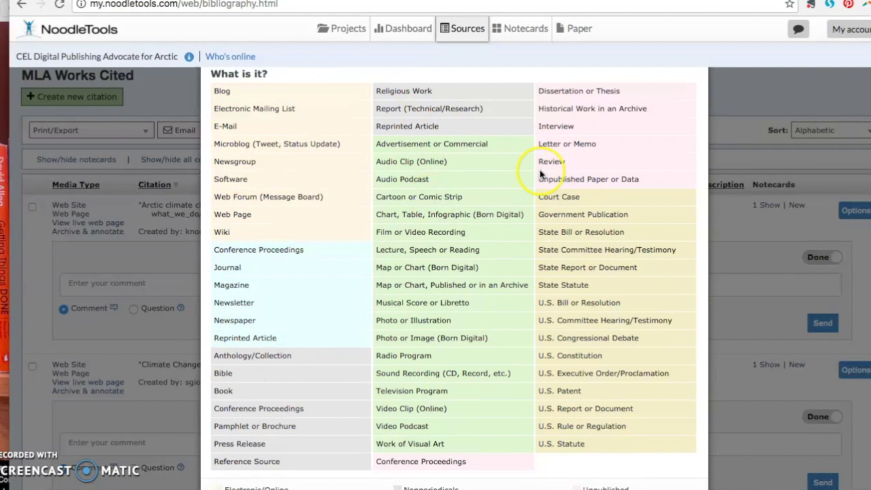
pyautogui.click(479, 178)
pyautogui.click(445, 329)
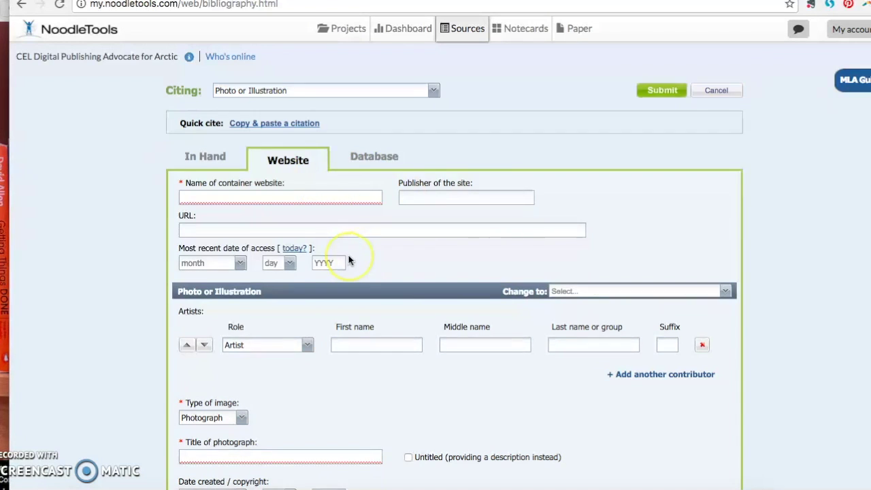
# Scroll through the empty Photo or Illustration form and select the Name of container website field.
pyautogui.scroll(-3, 349, 260)
pyautogui.scroll(3, 348, 261)
pyautogui.click(300, 191)
pyautogui.scroll(-1, 295, 198)
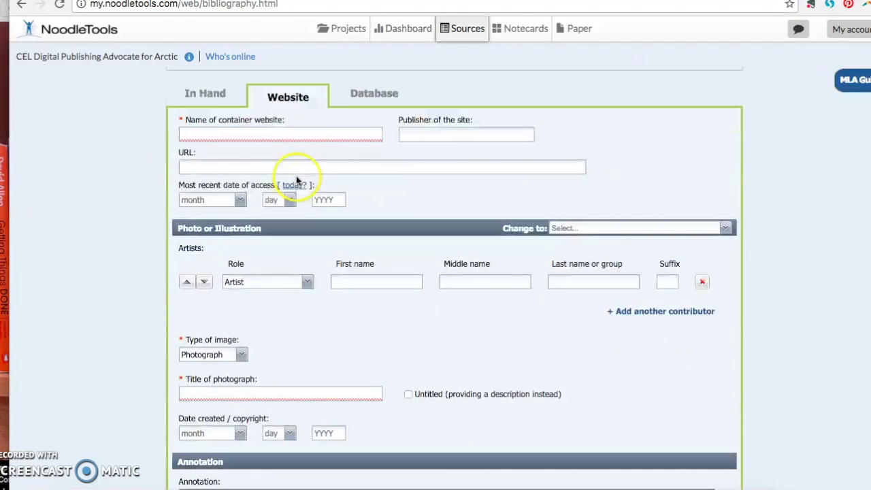
pyautogui.scroll(-4, 243, 405)
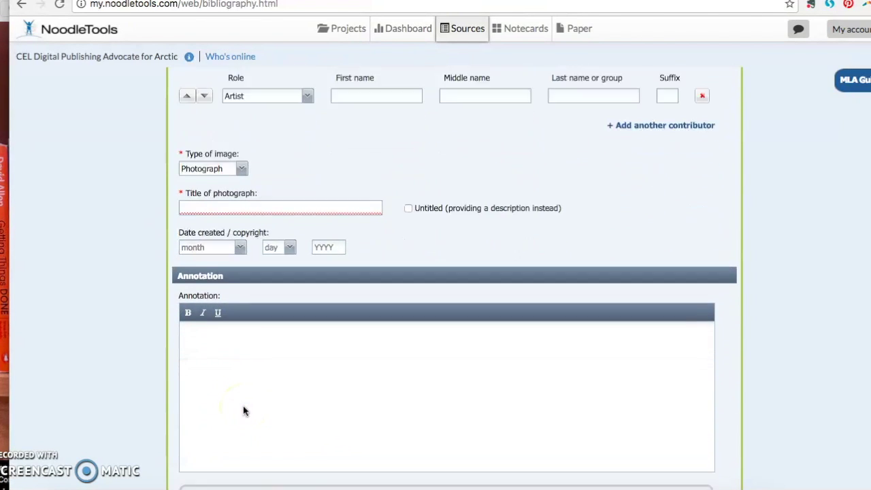
pyautogui.scroll(3, 693, 252)
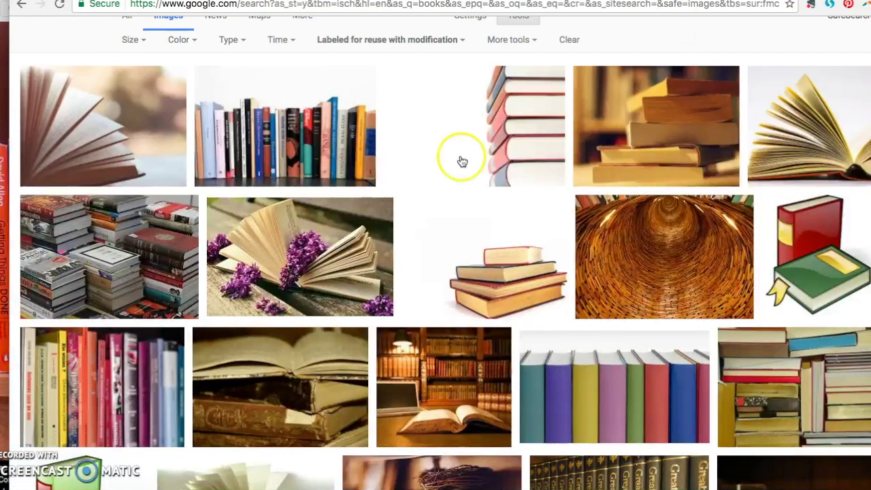
pyautogui.scroll(1, 461, 159)
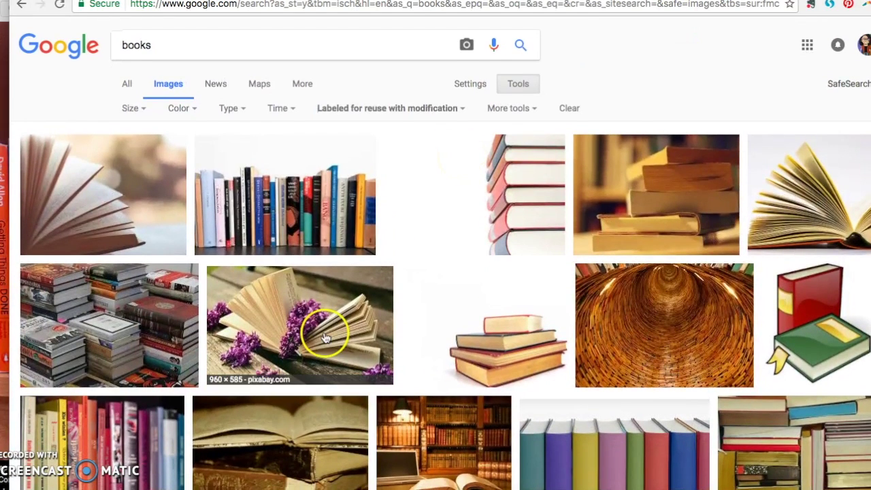
# Preview the bookshelf photo in Google Images and go to its Wikimedia Commons page.
pyautogui.moveTo(365, 187); pyautogui.dragTo(324, 208)
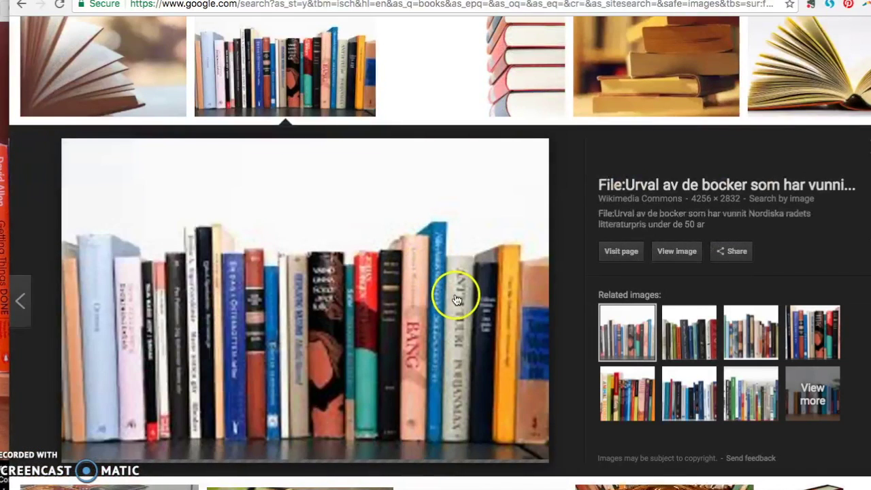
pyautogui.click(628, 255)
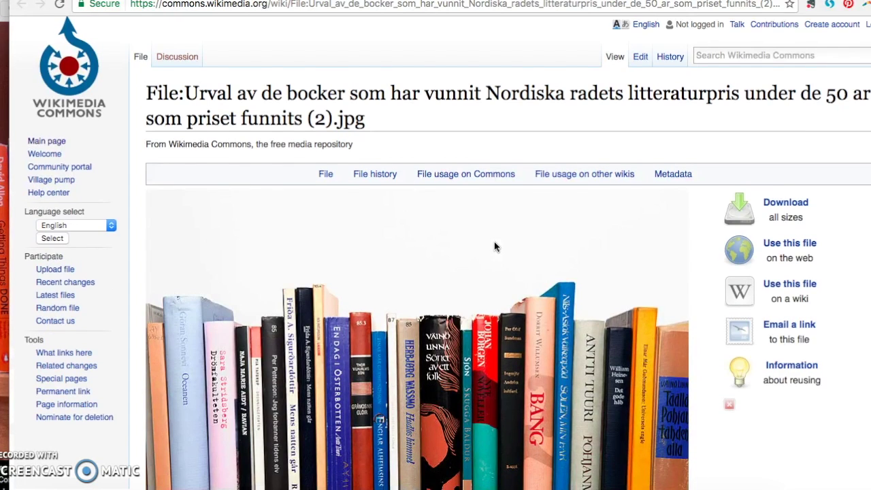
pyautogui.scroll(-5, 494, 241)
pyautogui.scroll(5, 494, 241)
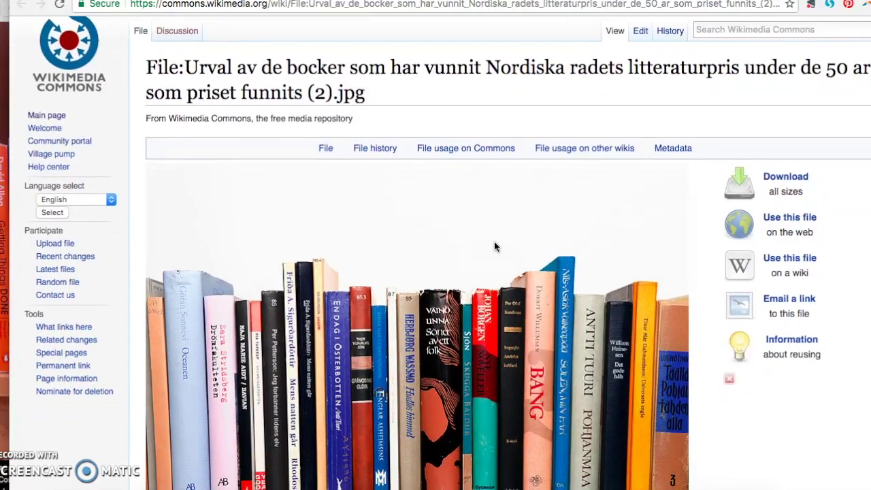
# Scroll to the file's author, source and Creative Commons Attribution 2.5 Denmark licence.
pyautogui.scroll(-2, 494, 246)
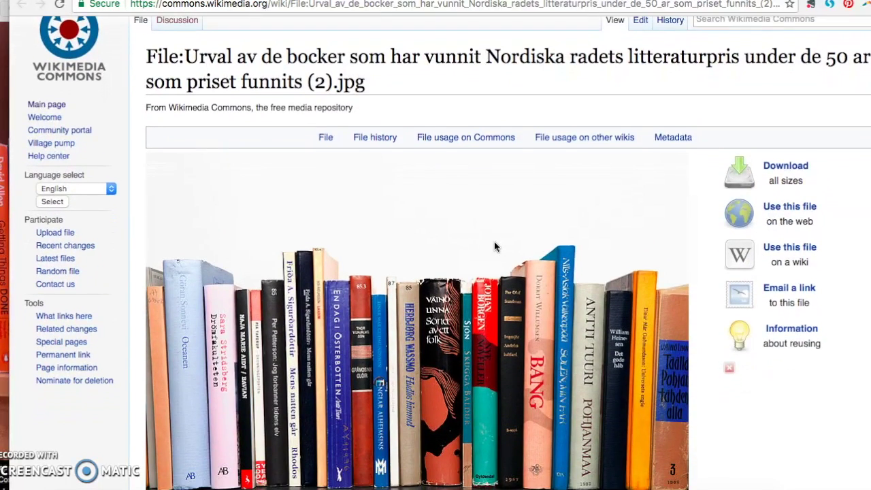
pyautogui.scroll(-2, 495, 247)
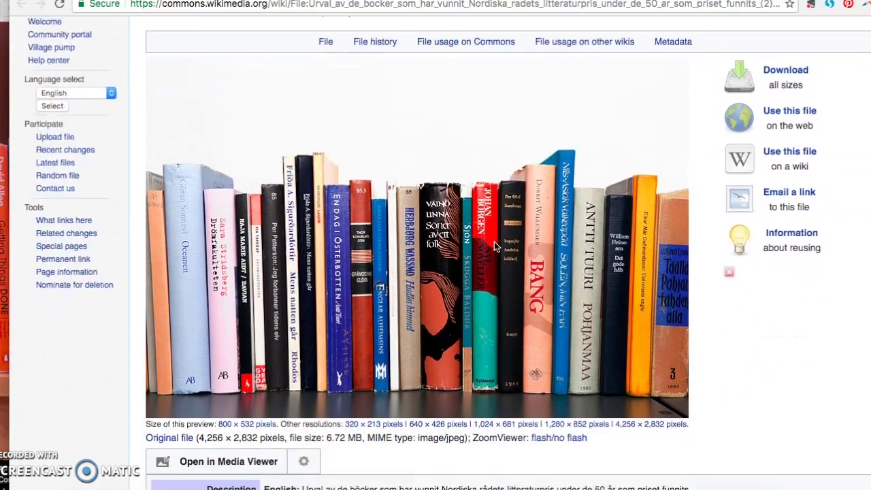
pyautogui.scroll(4, 495, 247)
pyautogui.click(338, 226)
pyautogui.scroll(-4, 339, 226)
pyautogui.scroll(-4, 338, 226)
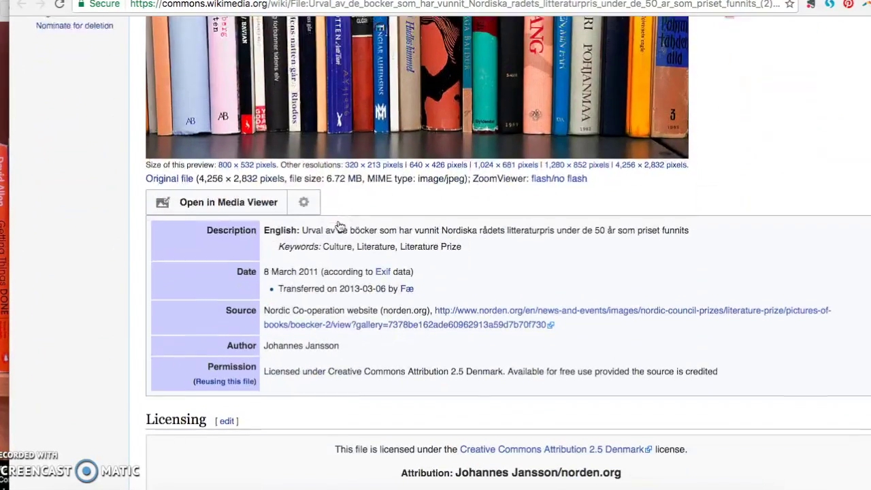
pyautogui.click(312, 308)
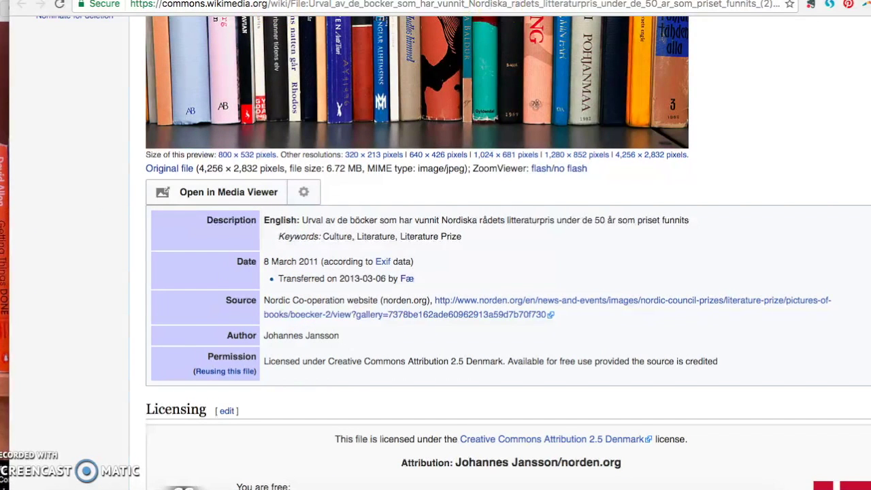
# Close the Commons tab and open DATABASES for Research from the Haiku Pages sidebar.
pyautogui.hotkey('ctrl', 'w')
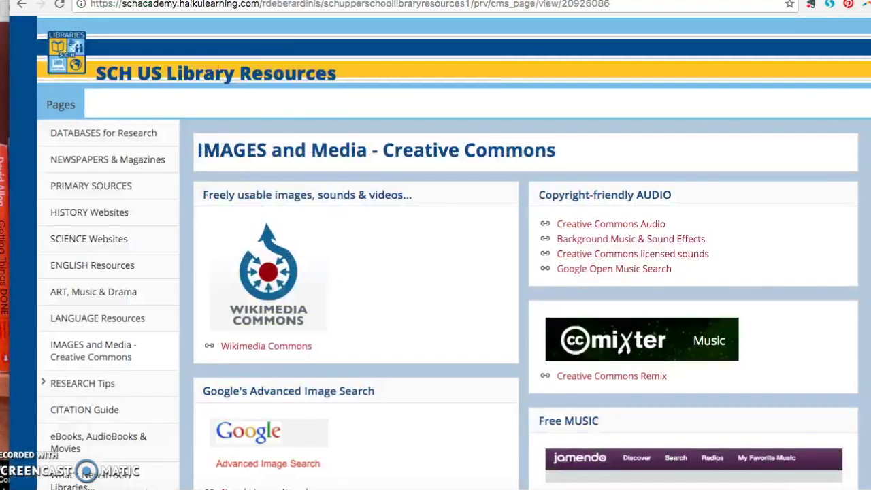
pyautogui.scroll(3, 161, 186)
pyautogui.scroll(-3, 101, 266)
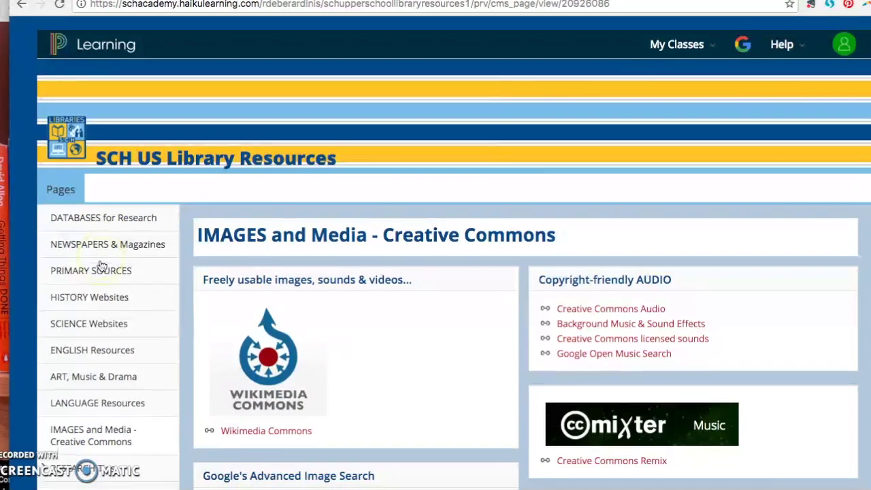
pyautogui.click(117, 209)
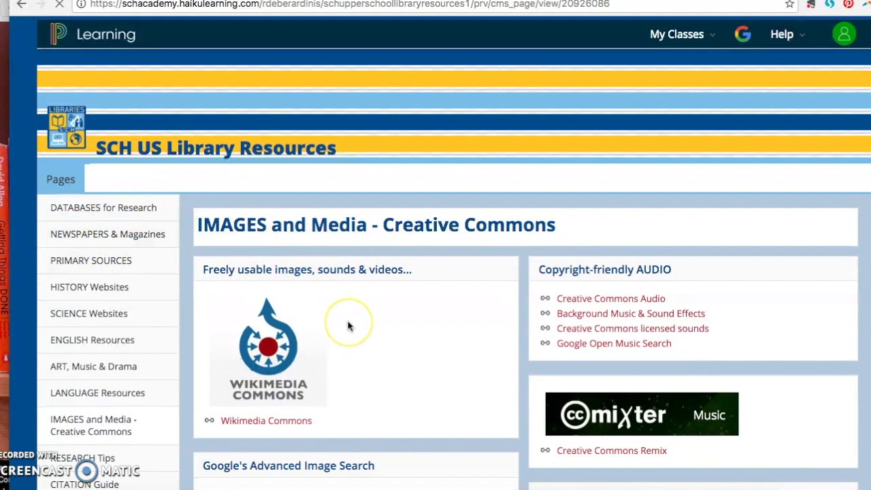
pyautogui.click(444, 232)
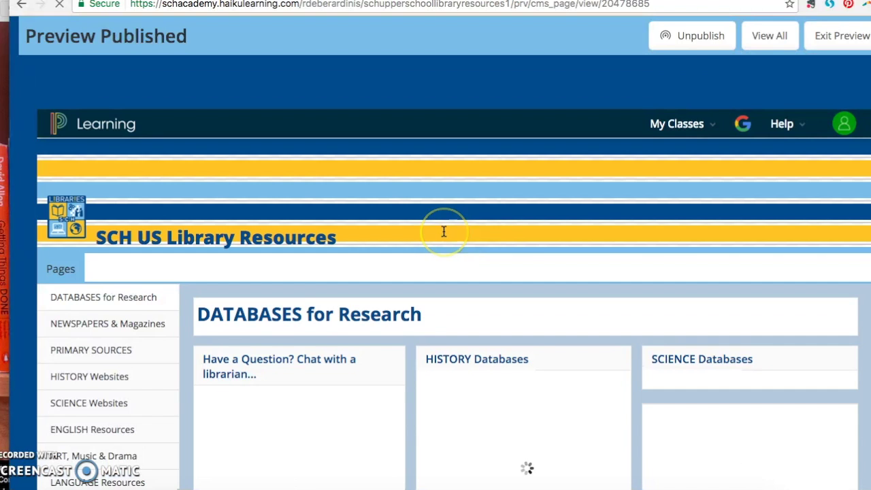
# Scroll through the DATABASES for Research page's LibChat form and database links.
pyautogui.scroll(-2, 444, 232)
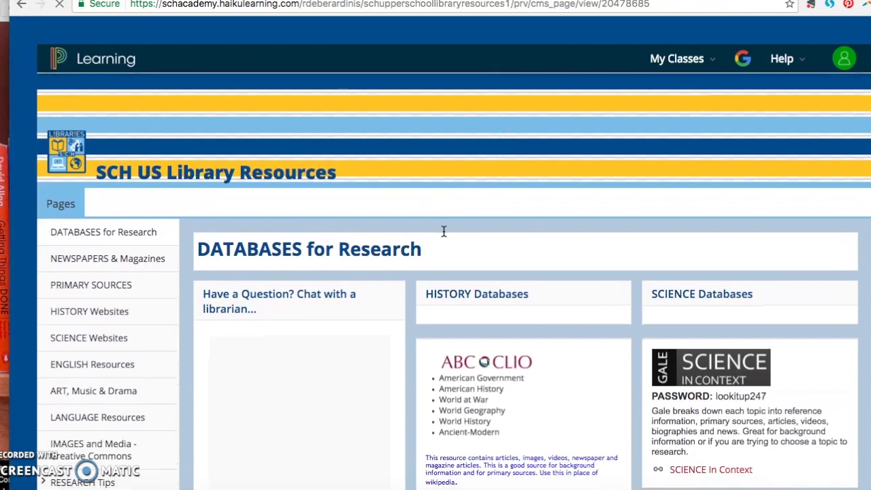
pyautogui.scroll(-5, 444, 231)
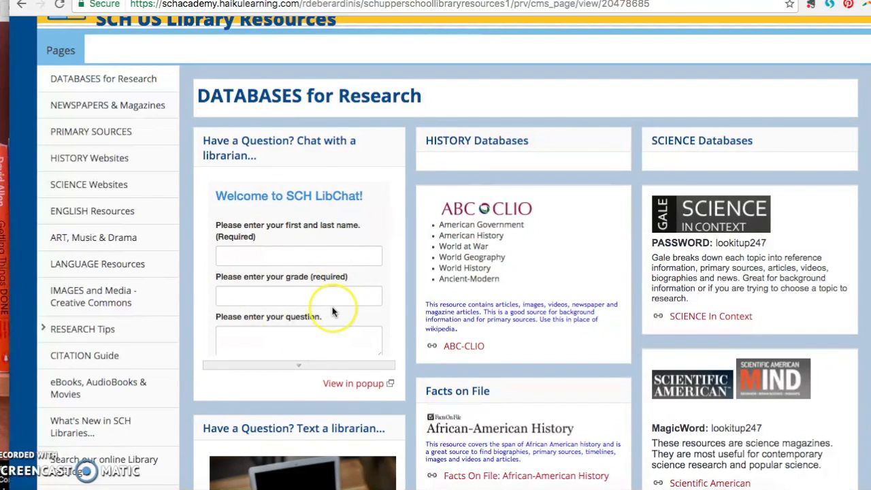
pyautogui.scroll(-5, 320, 334)
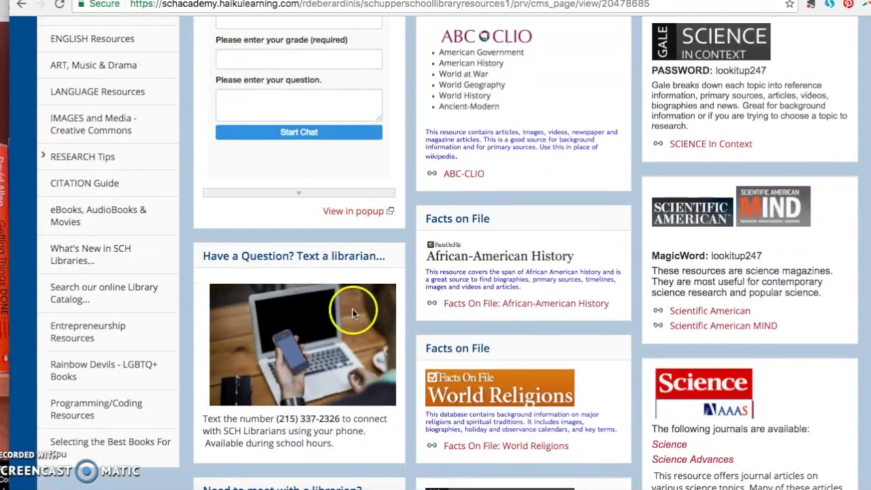
pyautogui.scroll(-7, 350, 312)
pyautogui.scroll(10, 335, 354)
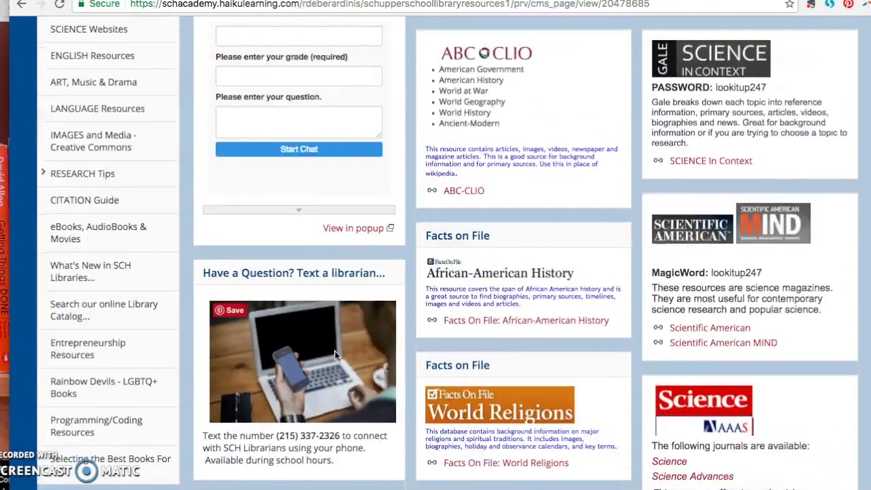
pyautogui.scroll(1, 335, 356)
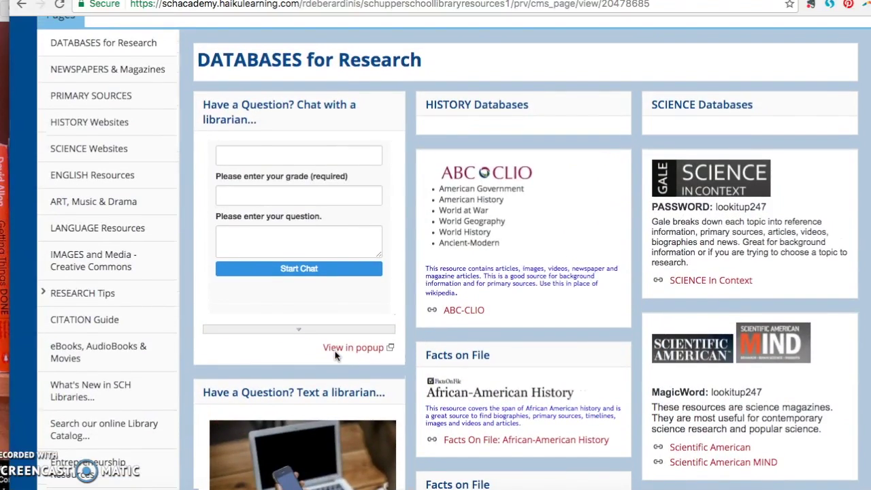